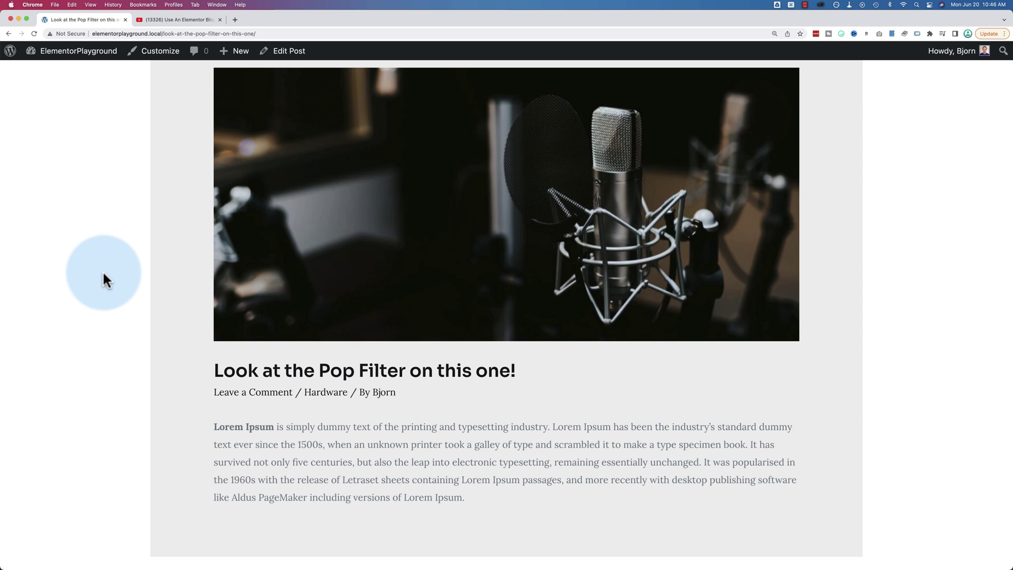
Step: Create a new post titled "Check out my new mic!" with the Lorem Ipsum dummy text as its body paragraph
scroll(104, 274, down, 1)
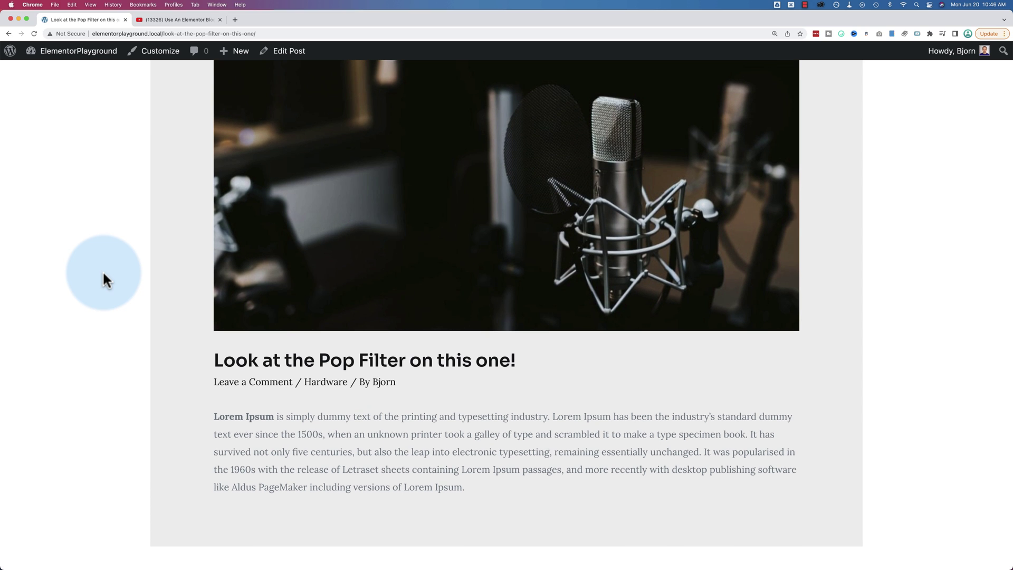
mouse_move(79, 51)
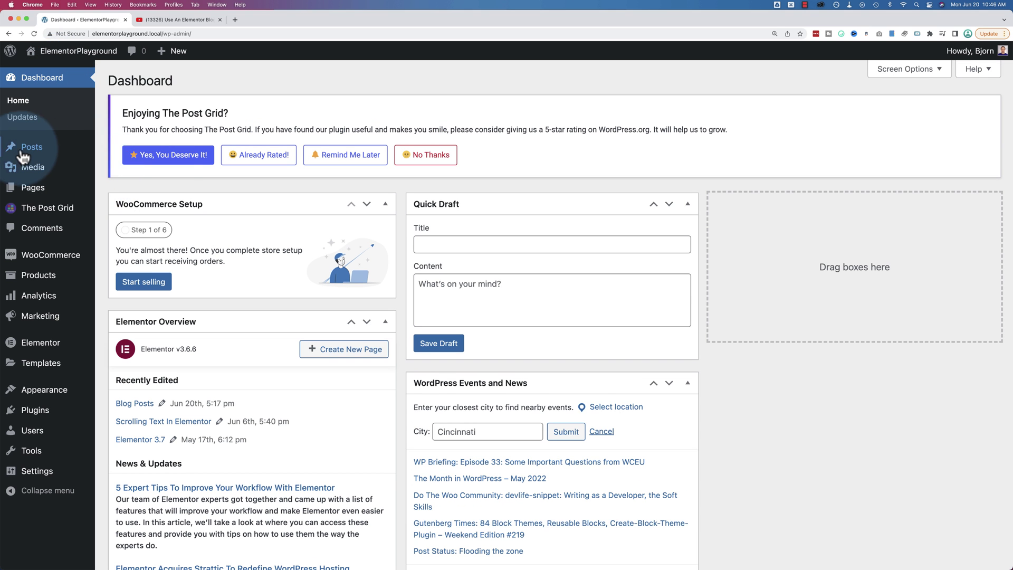
mouse_move(19, 153)
click(125, 172)
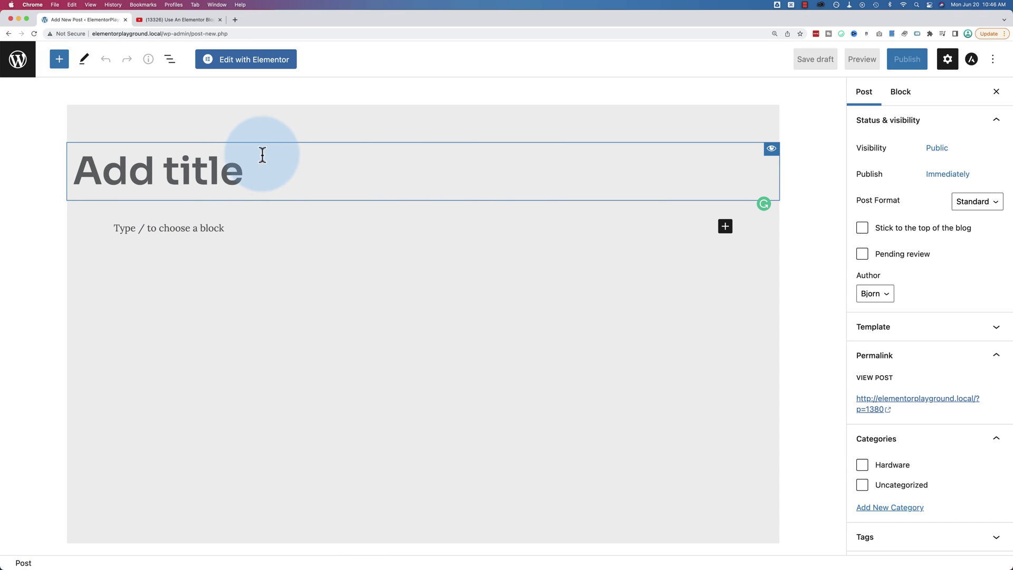
text(Check out this)
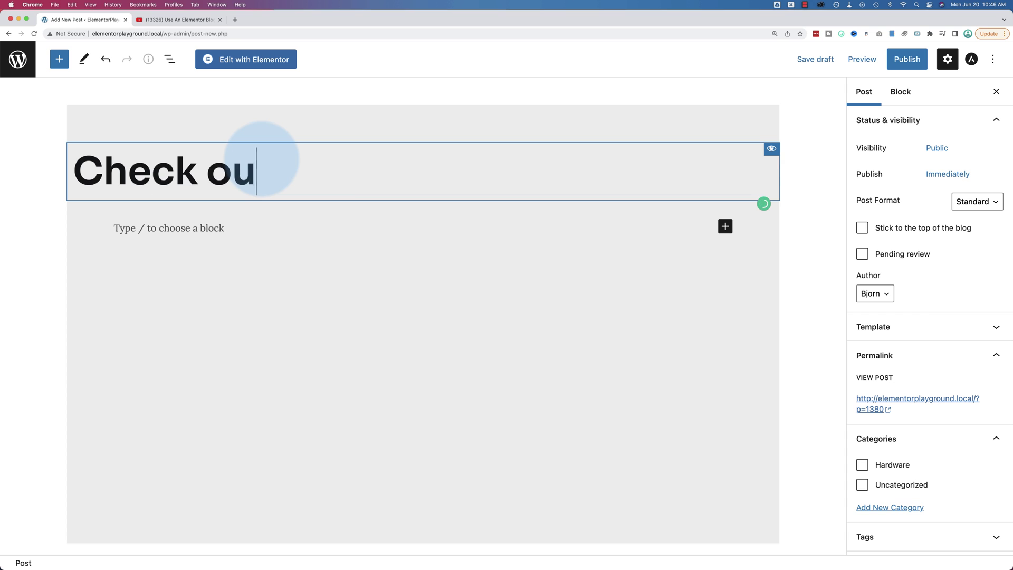
key(BackSpace)
key(BackSpace)
key(BackSpace)
key(BackSpace)
text(my new mic!)
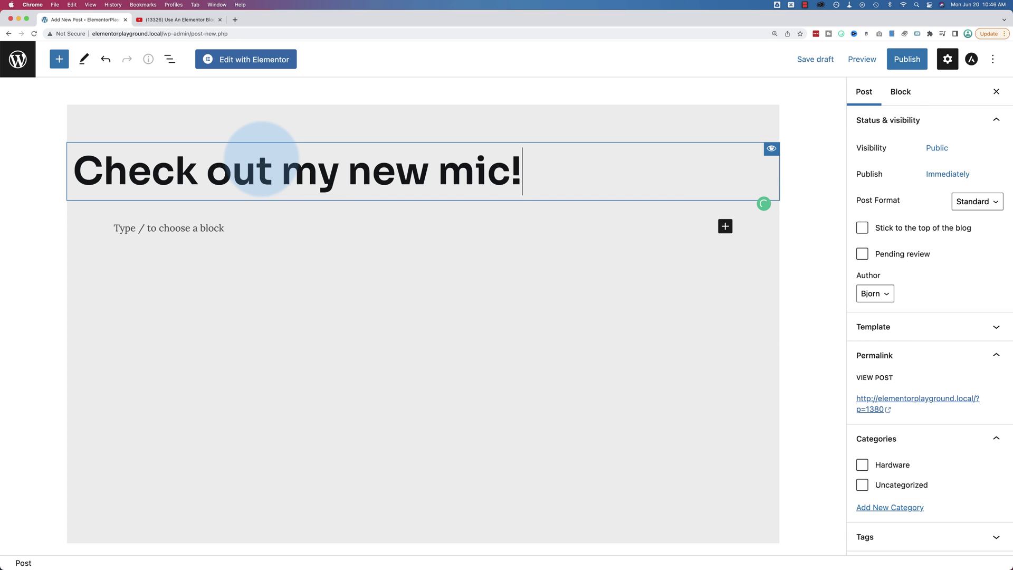
click(195, 227)
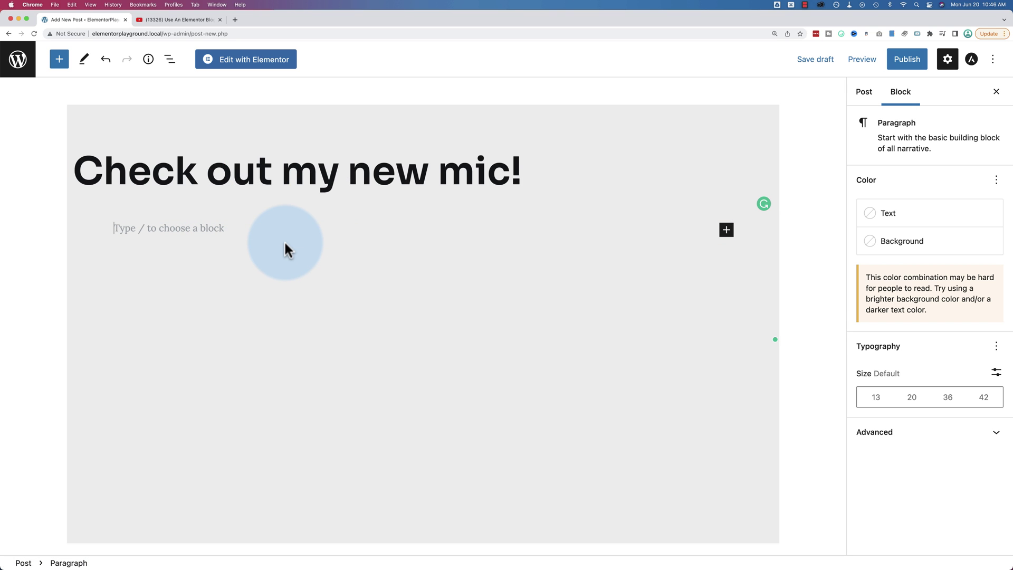
text(Lorem Ipsum is simply dummy text of the printing and typesetting industry. Lorem Ipsum has been the industry's standard dummy text ever since the 1500s, when an unknown printer took a galley of type and scrambled it to make a type specimen book. It has survived not only five centuries, but also the leap into electronic typesetting, remaining essentially unchanged. It was popularised in the 1960s with the release of Letraset sheets containing Lorem Ipsum passages, and more recently with desktop publishing software like Aldus PageMaker including versions of Lorem Ipsum.)
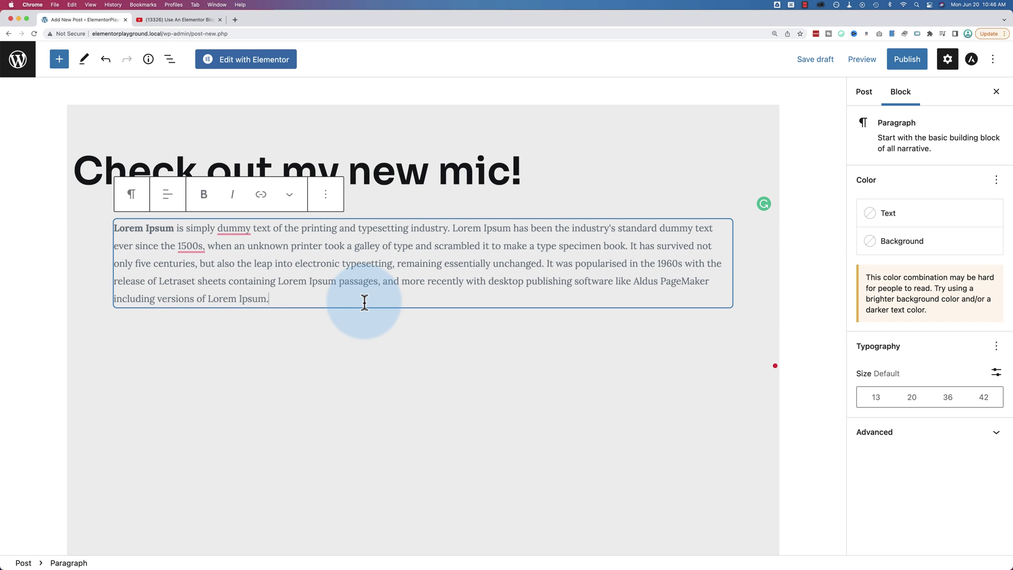
Step: Assign the new post to the Hardware category in the post settings
click(863, 91)
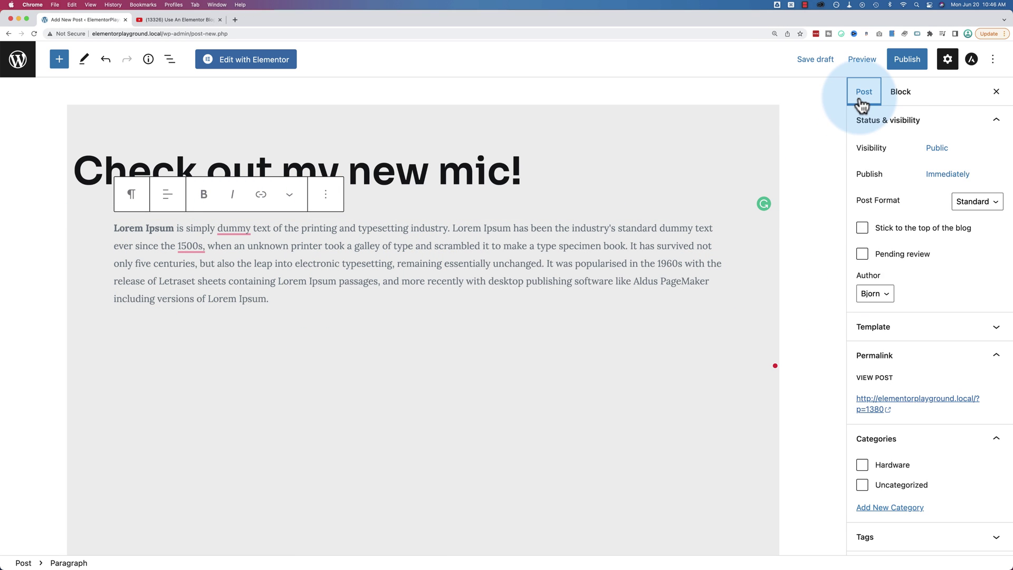
scroll(902, 222, down, 5)
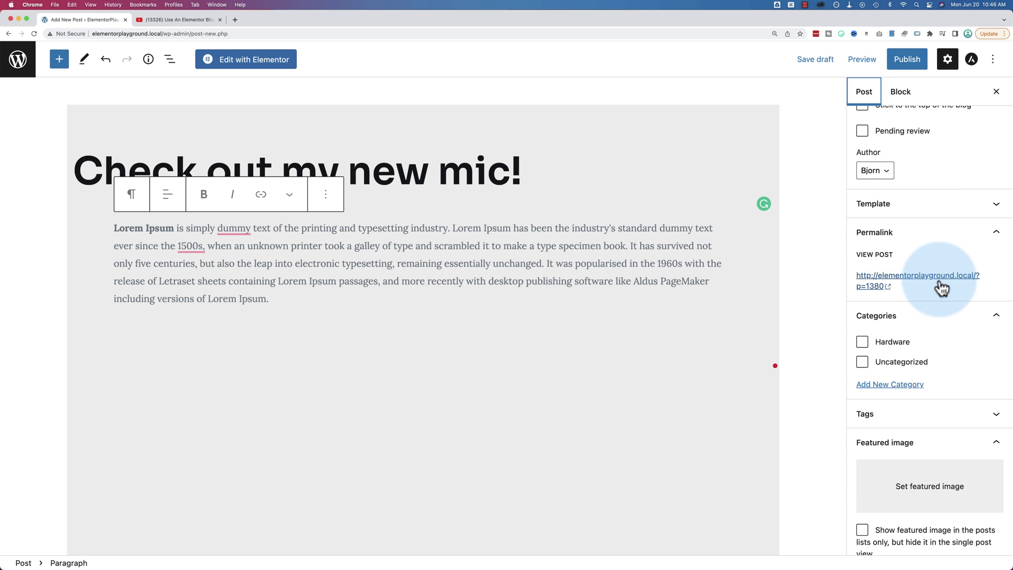
scroll(897, 327, down, 2)
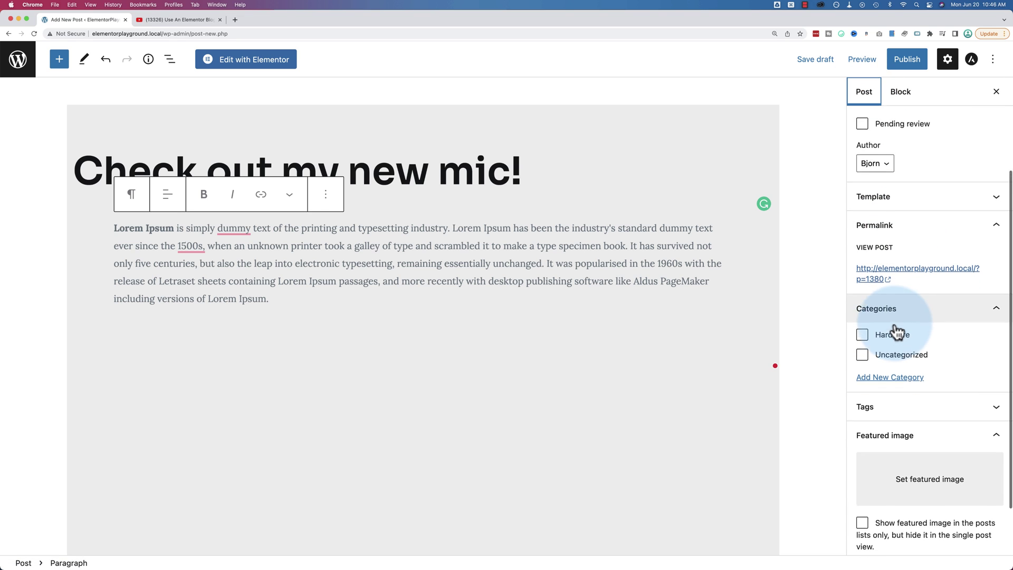
click(863, 311)
scroll(891, 380, down, 2)
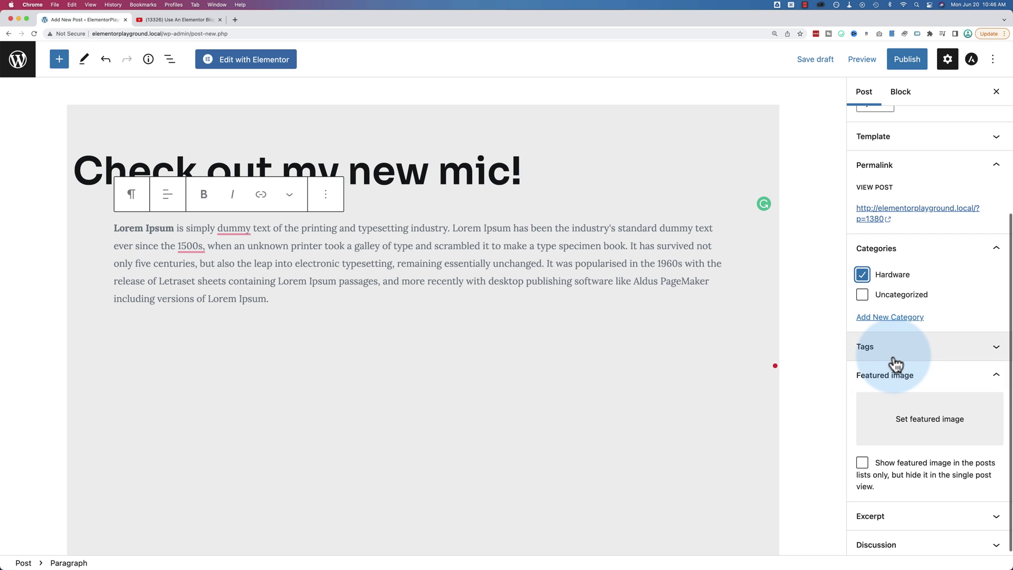
Step: Set the post's featured image to the media library photo of a black microphone in front of a blurred person
click(903, 422)
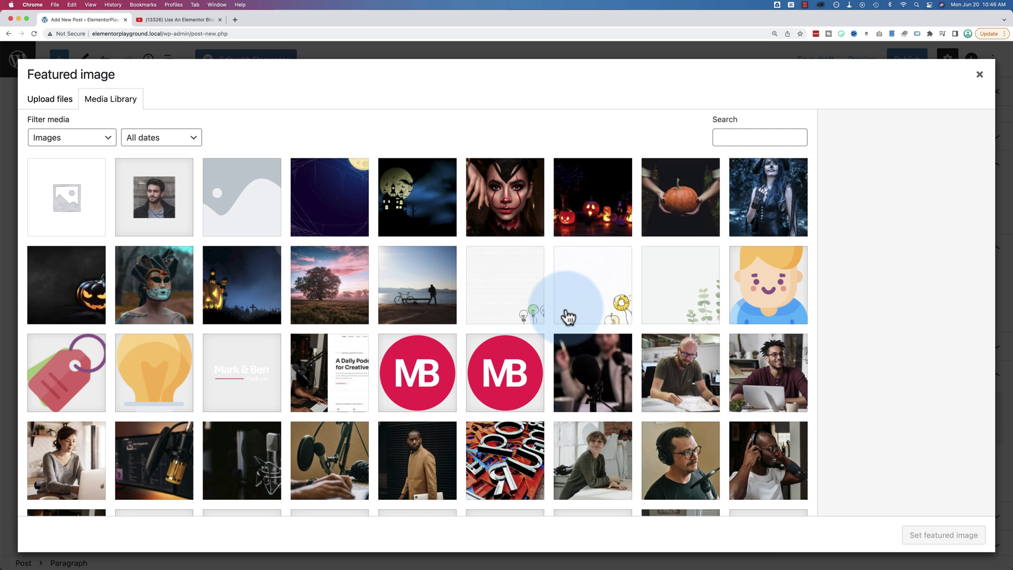
scroll(568, 317, down, 3)
click(567, 311)
click(947, 535)
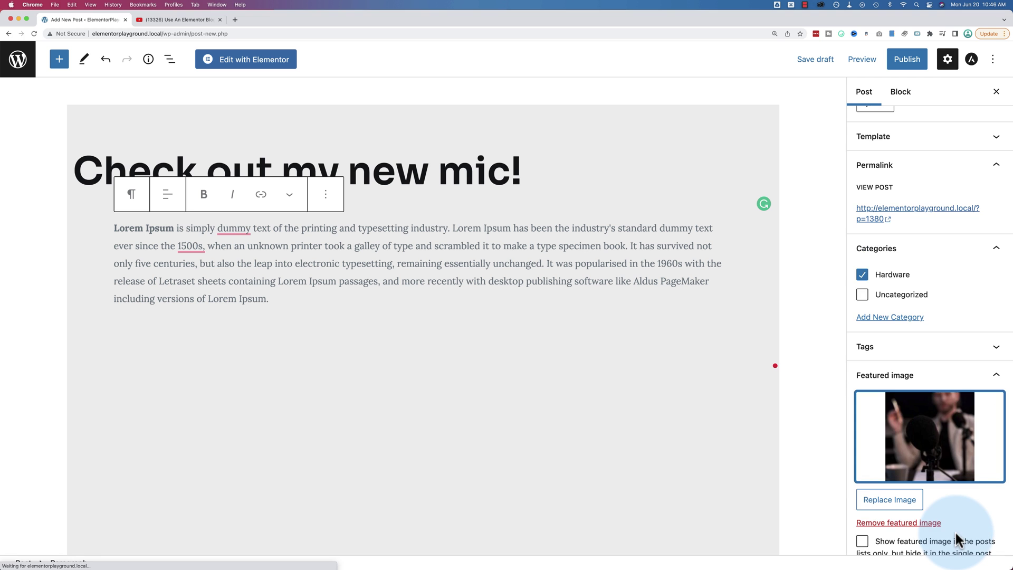
Step: Publish the post with the optional excerpt left empty and return to its post settings
scroll(918, 469, down, 1)
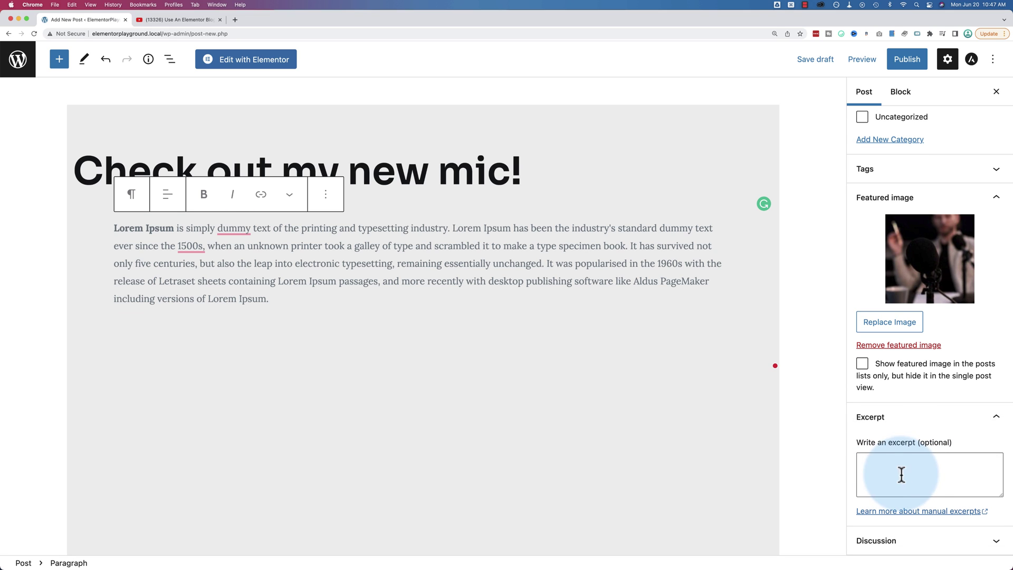
click(654, 276)
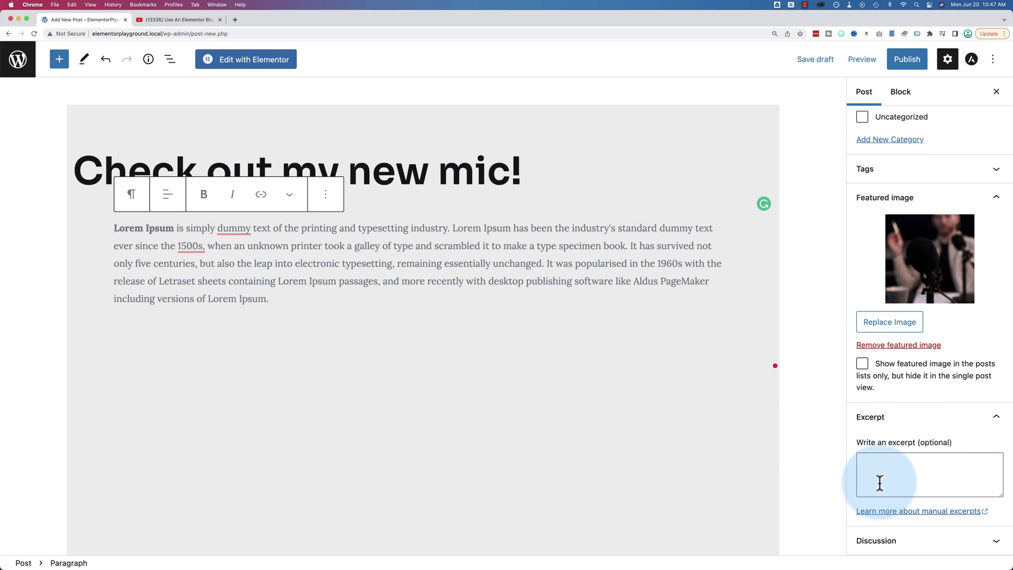
click(927, 477)
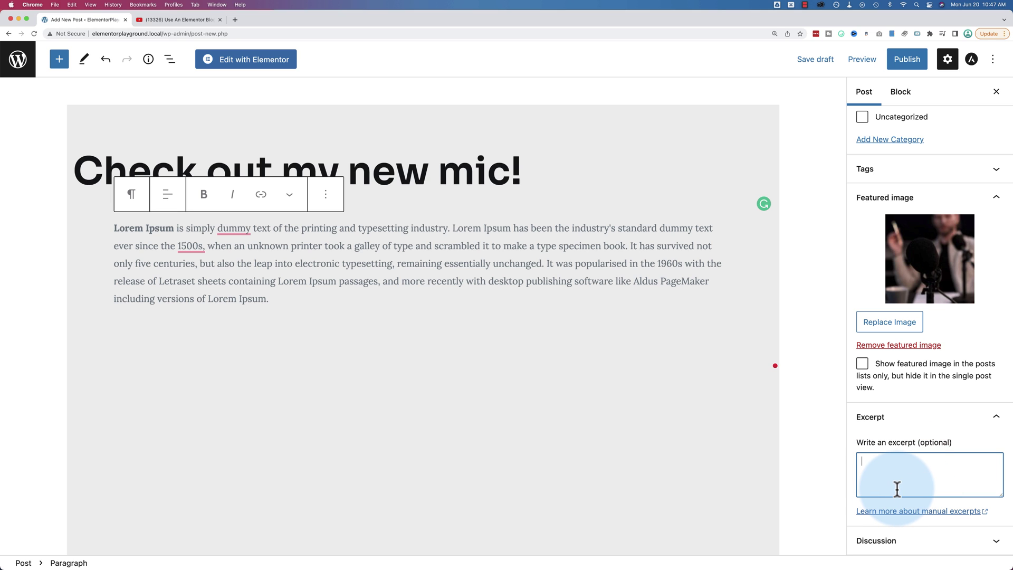
click(907, 60)
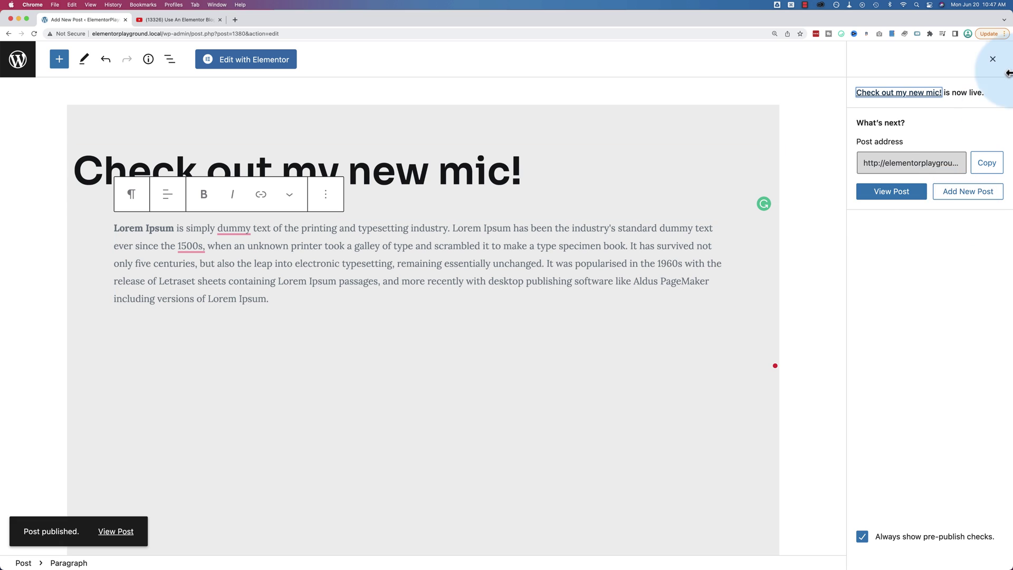
click(995, 62)
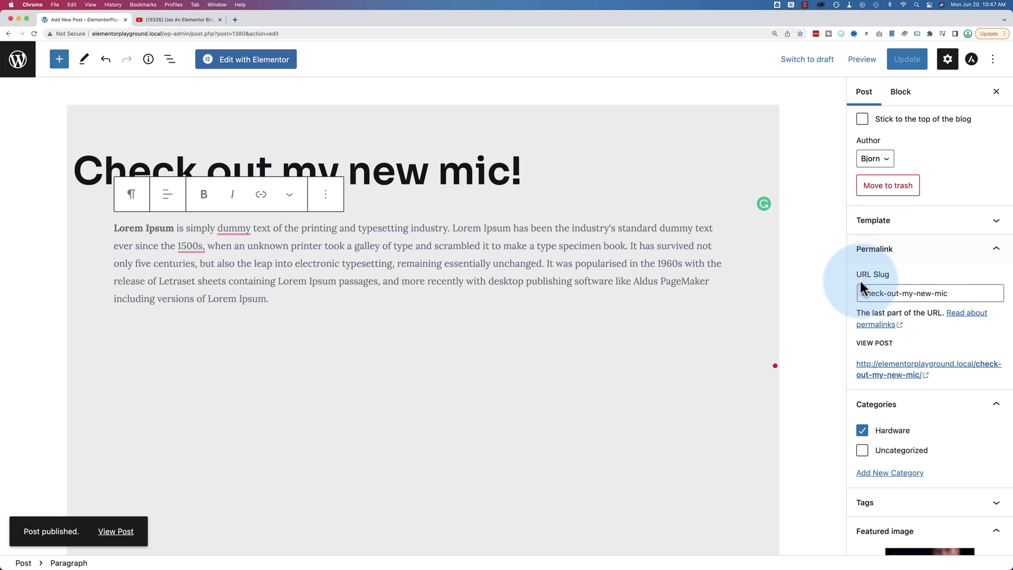
Step: Open the published post from its permalink and examine the default layout of image, title, meta data and text
drag(964, 300, 850, 290)
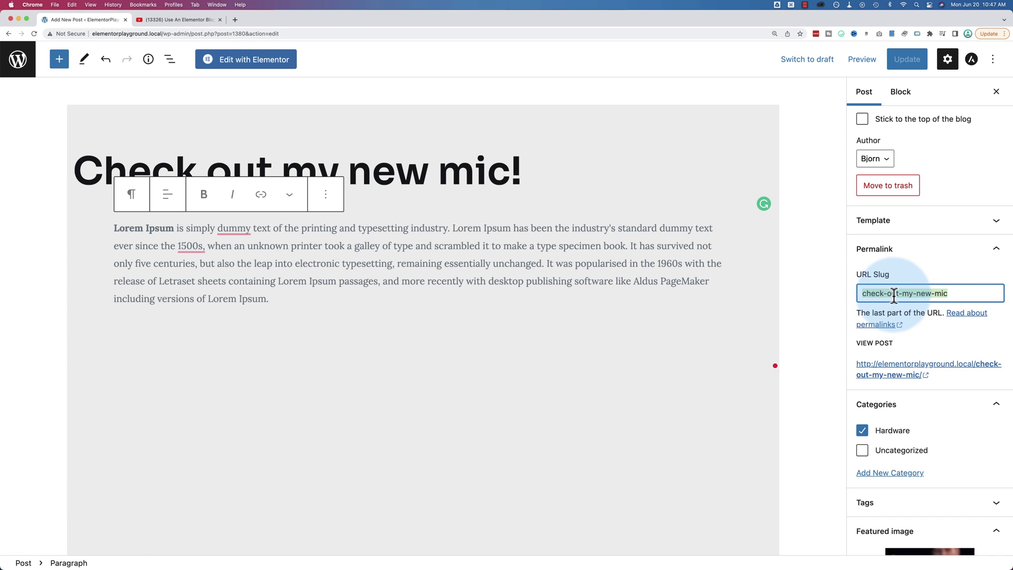
click(888, 371)
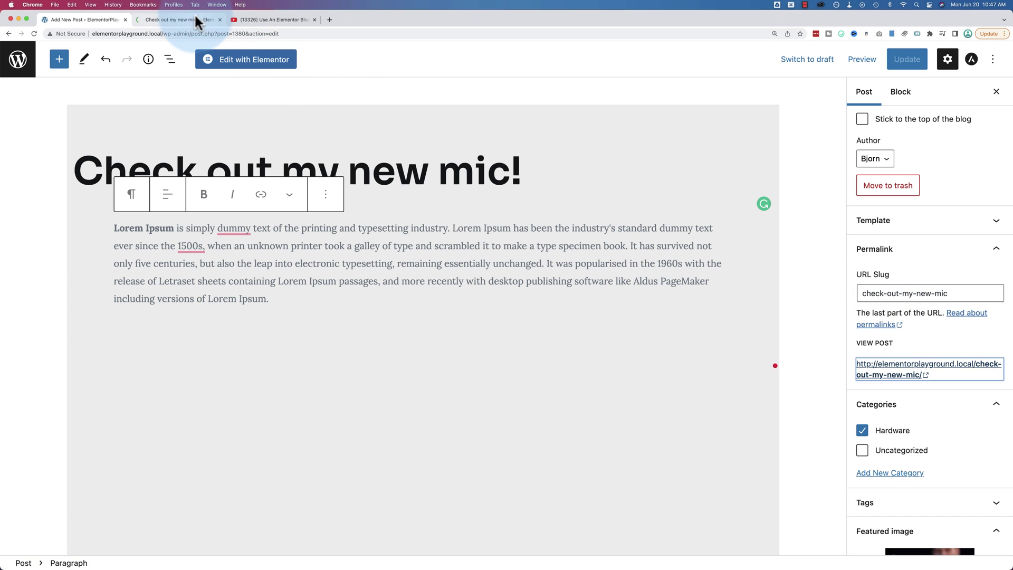
click(194, 20)
scroll(231, 147, down, 10)
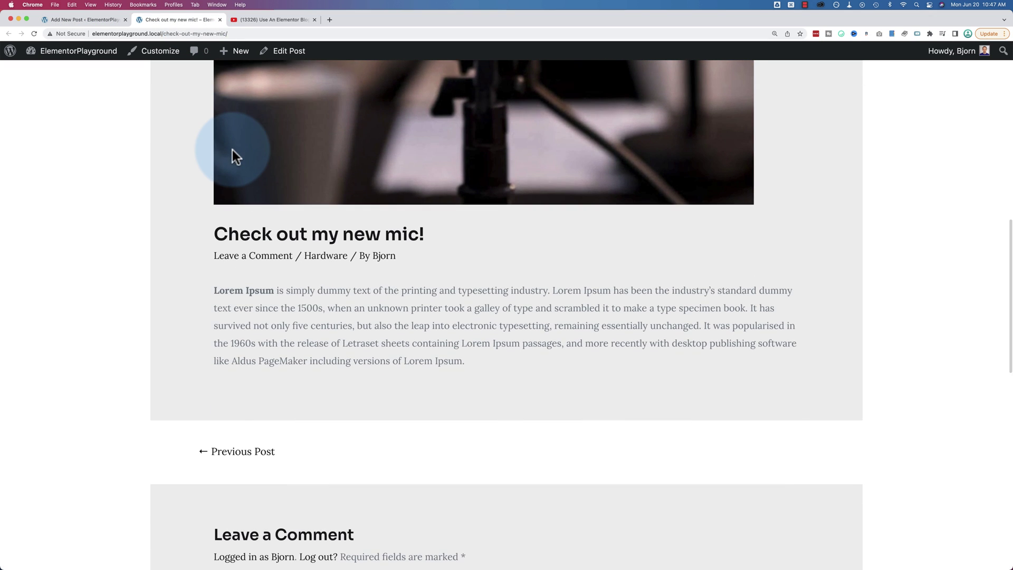
scroll(233, 150, up, 10)
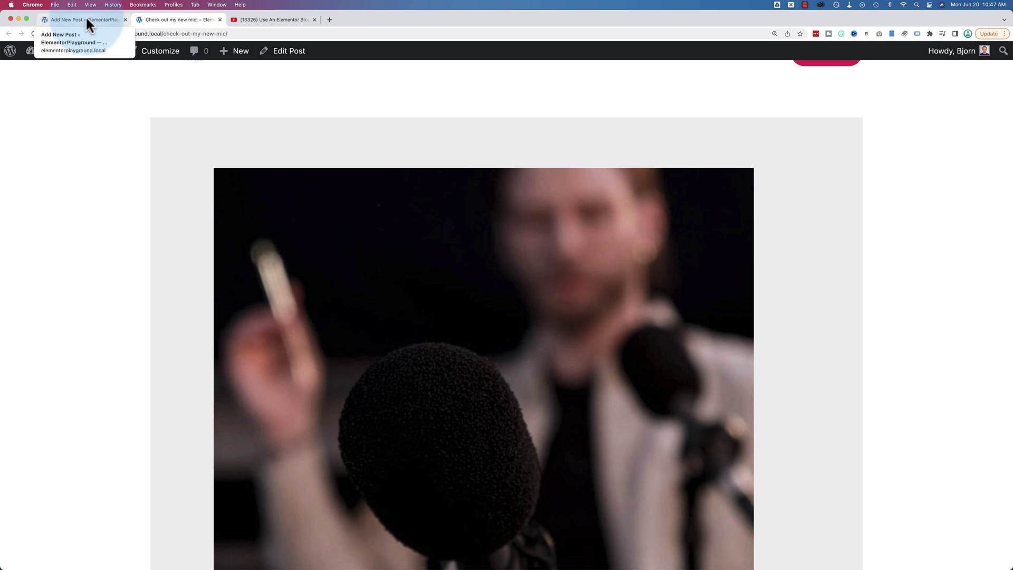
Step: Return from the post editor to the list of all posts and decline The Post Grid review request
click(86, 14)
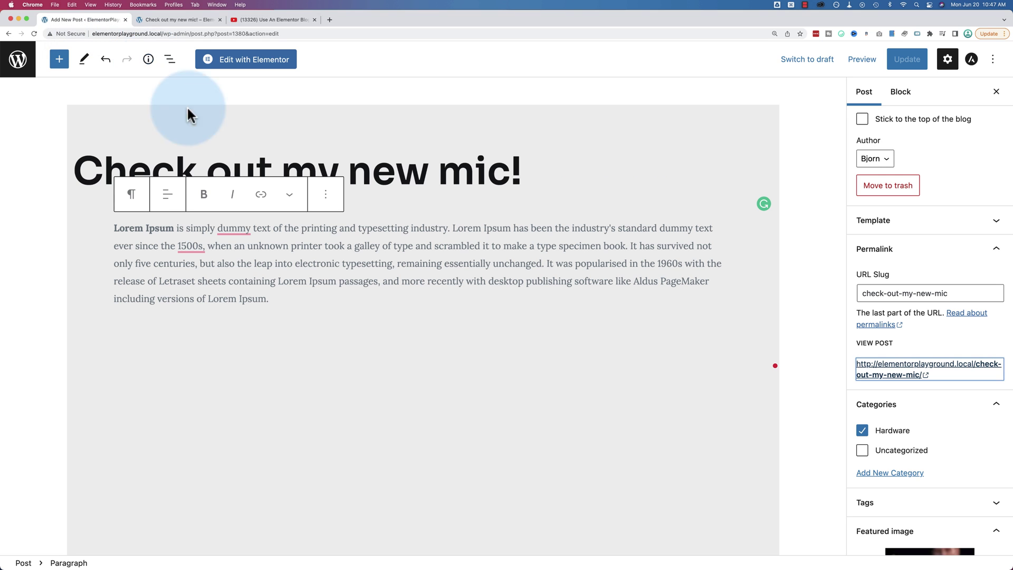
click(14, 61)
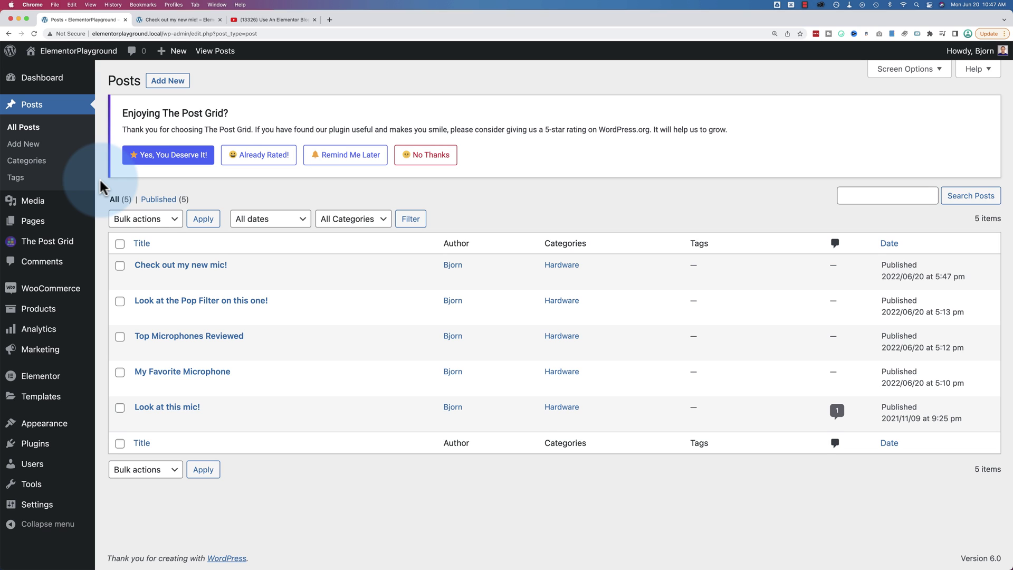
click(426, 154)
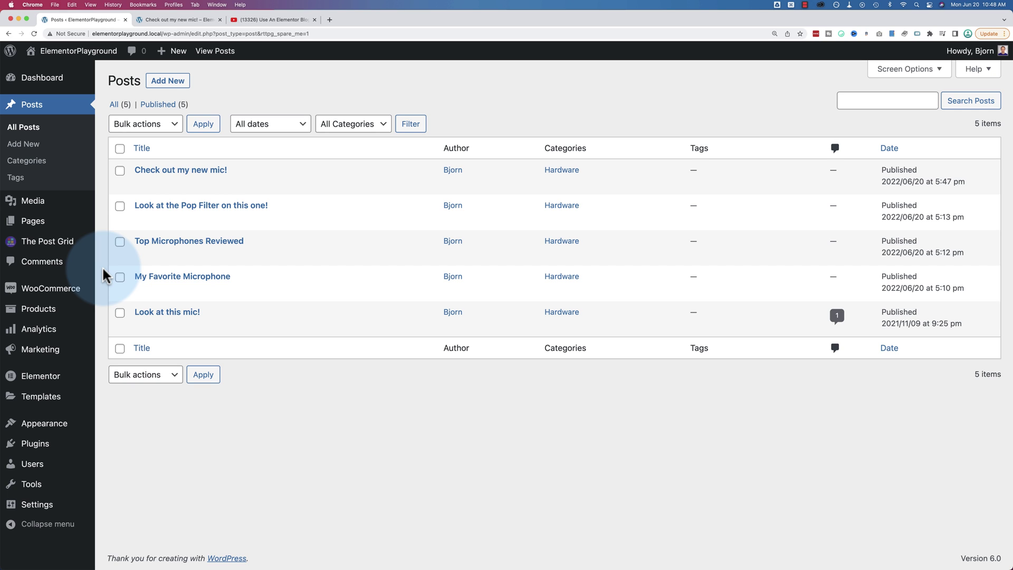
Step: Start a new saved template to check which template types are available, and close the dialog without creating one
mouse_move(38, 386)
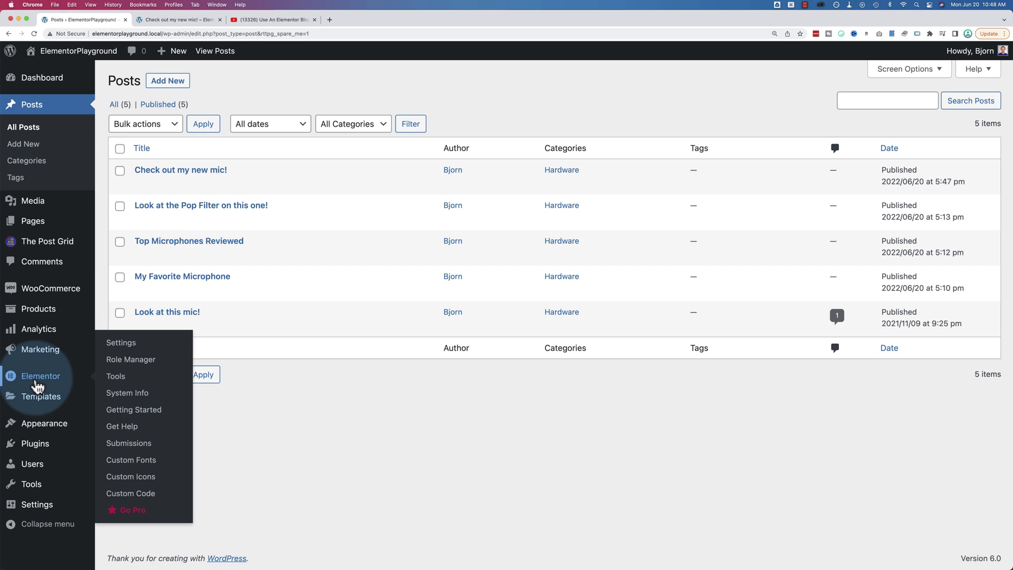
mouse_move(41, 404)
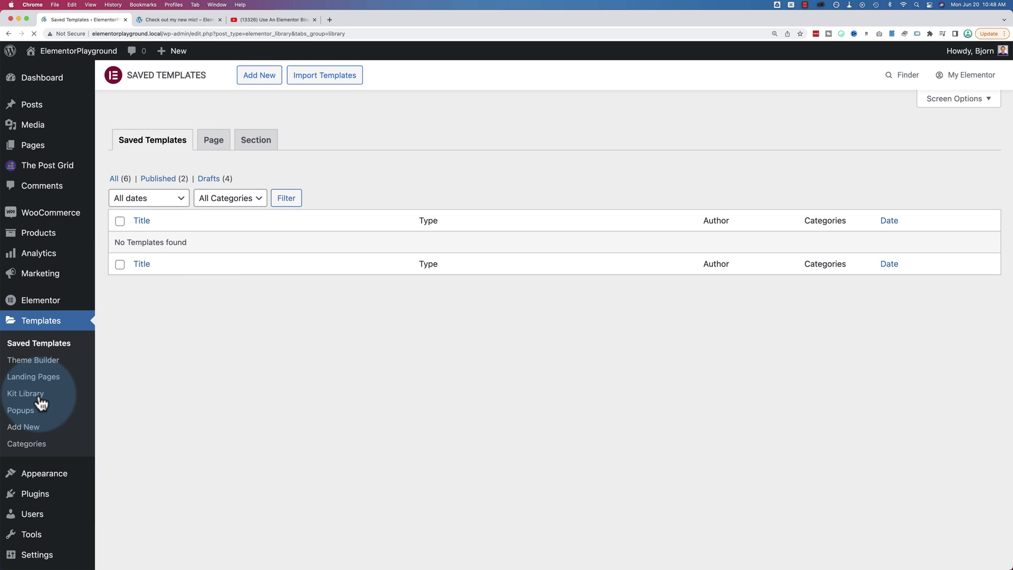
click(259, 80)
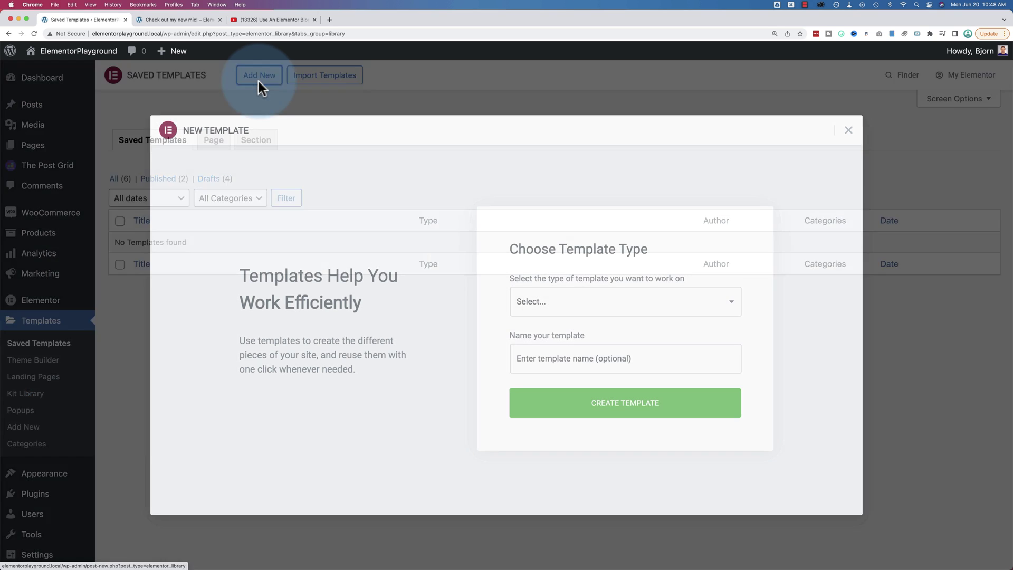
click(592, 305)
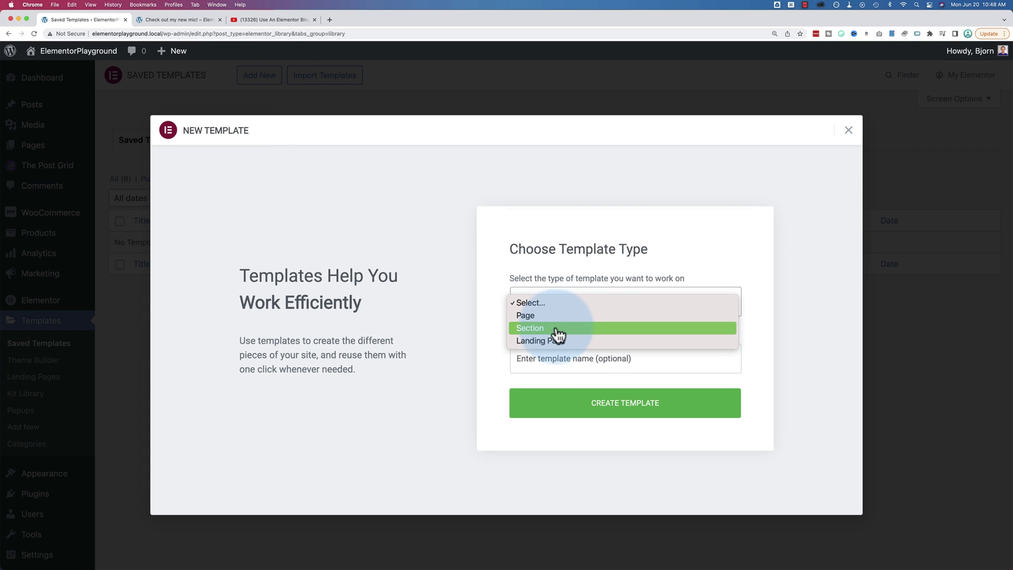
key(Escape)
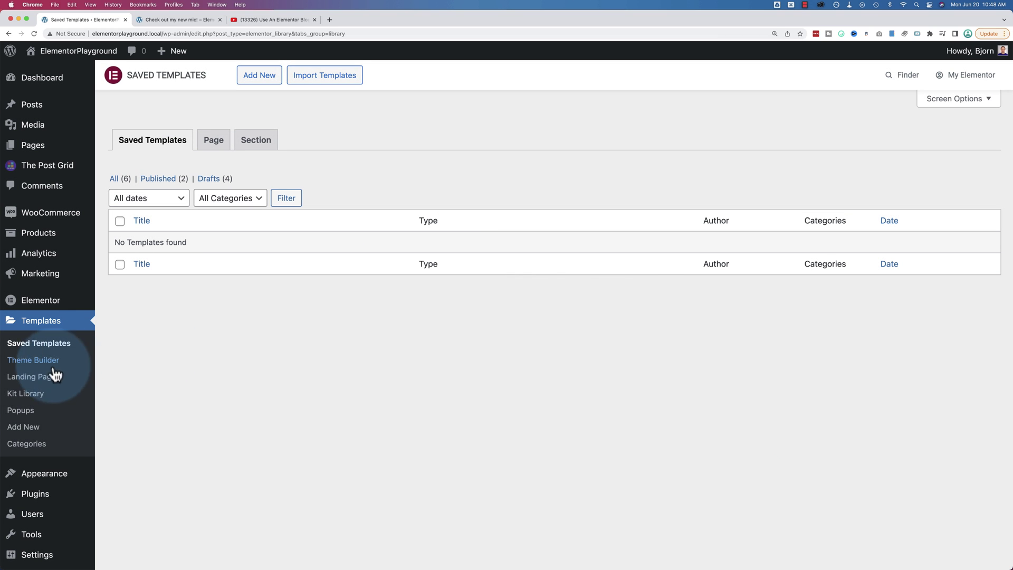
Step: Activate the Elementor Pro plugin in the installed plugins list
click(49, 501)
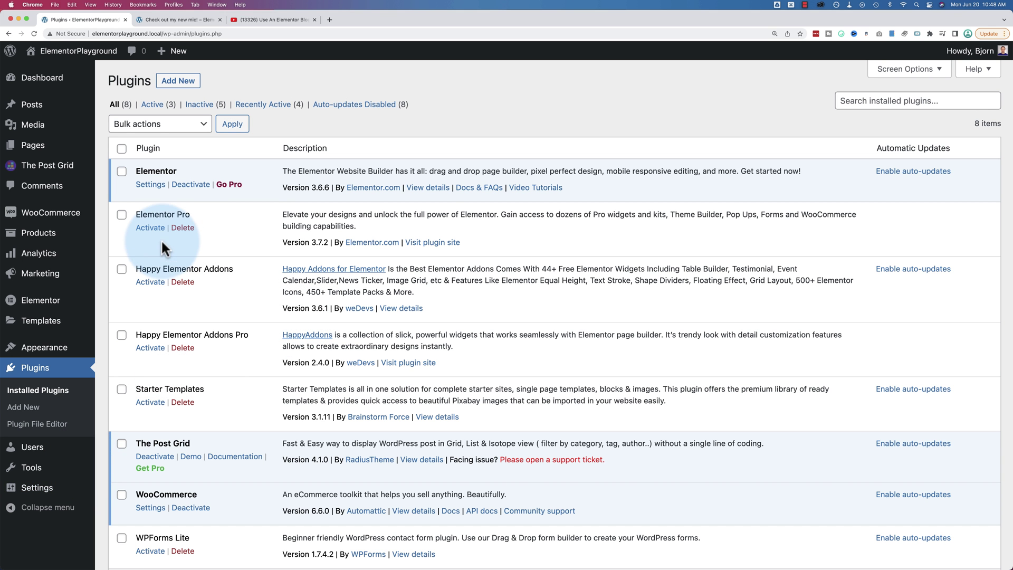
click(150, 228)
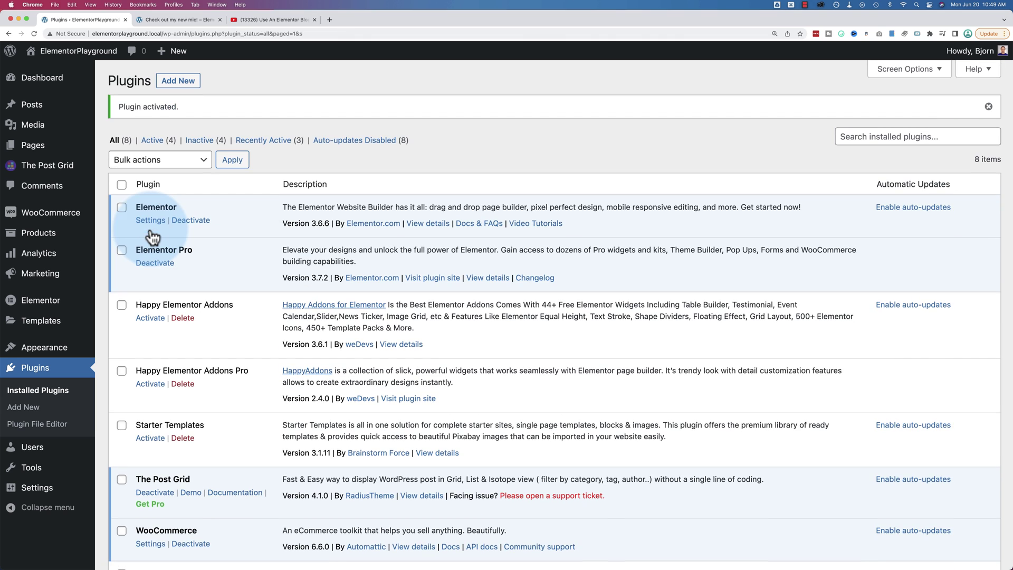
Step: Start a new saved template of type Single Post and name it Single Post Template
click(57, 330)
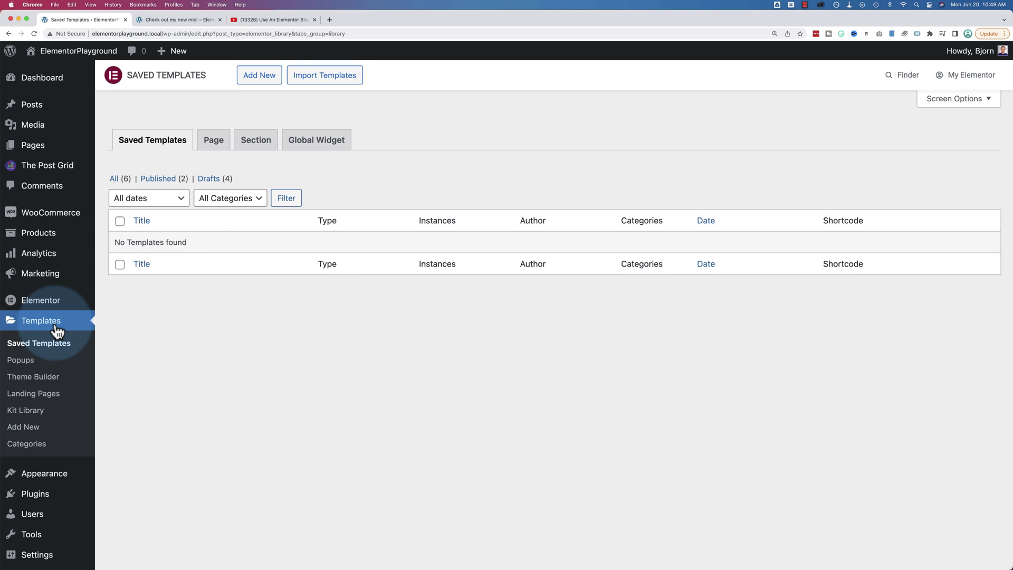
click(266, 75)
click(610, 309)
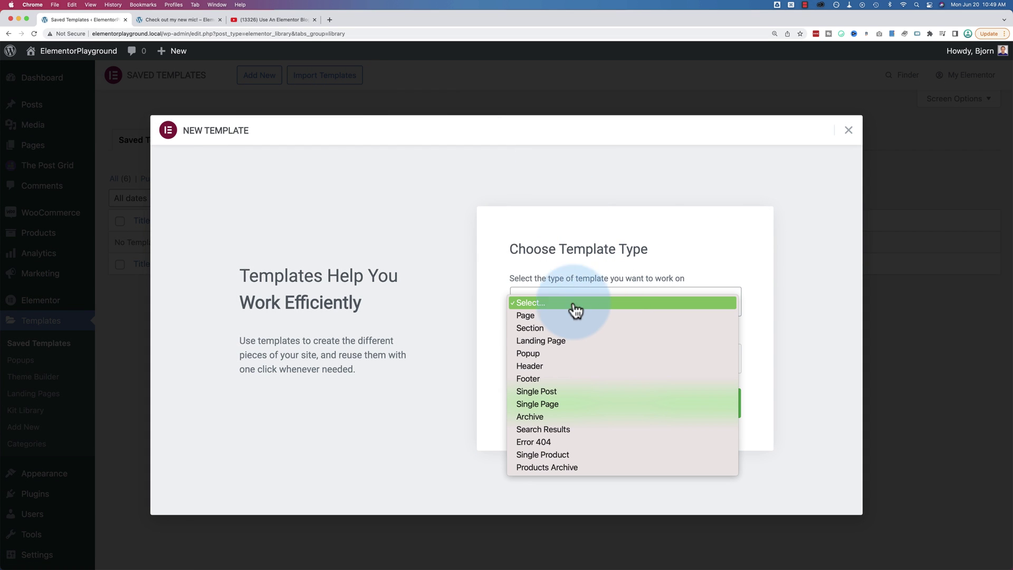
click(530, 392)
click(555, 350)
text(Si)
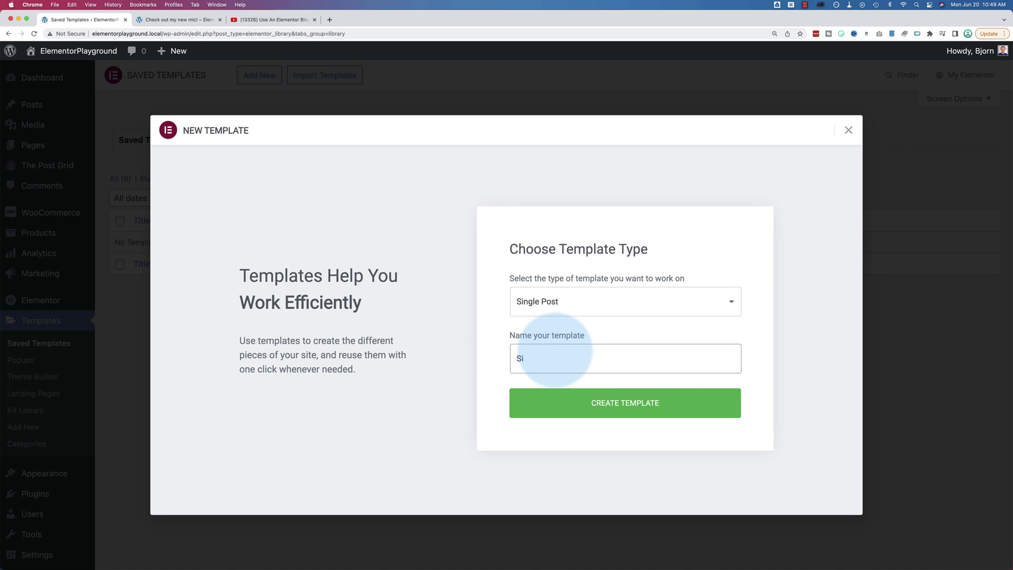
text(mngle Post Templ)
text(te)
key(BackSpace)
key(BackSpace)
text(ate)
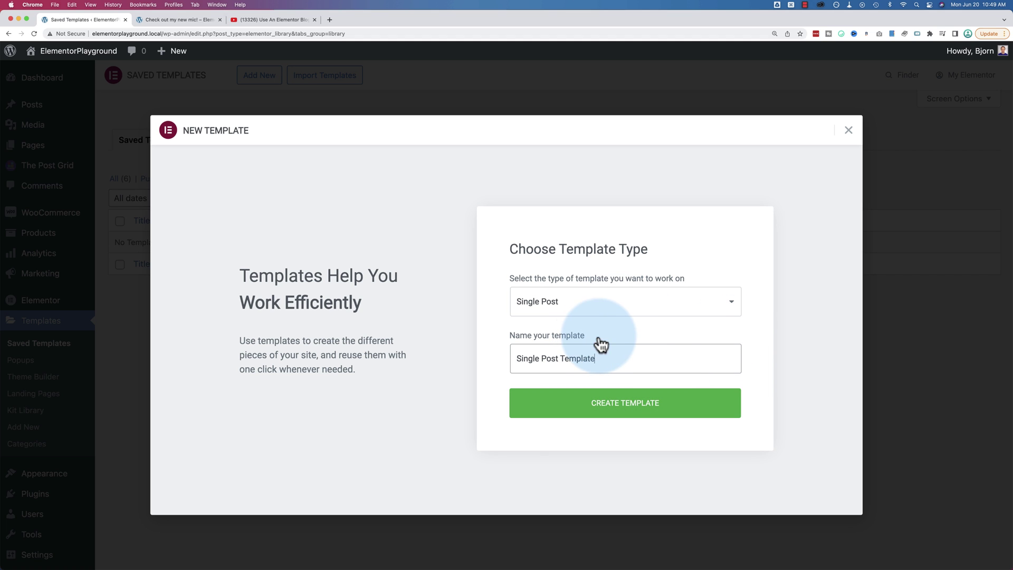
Step: Switch to the YouTube video about designing WordPress blog posts with an Elementor blog post template and highlight its title
click(278, 18)
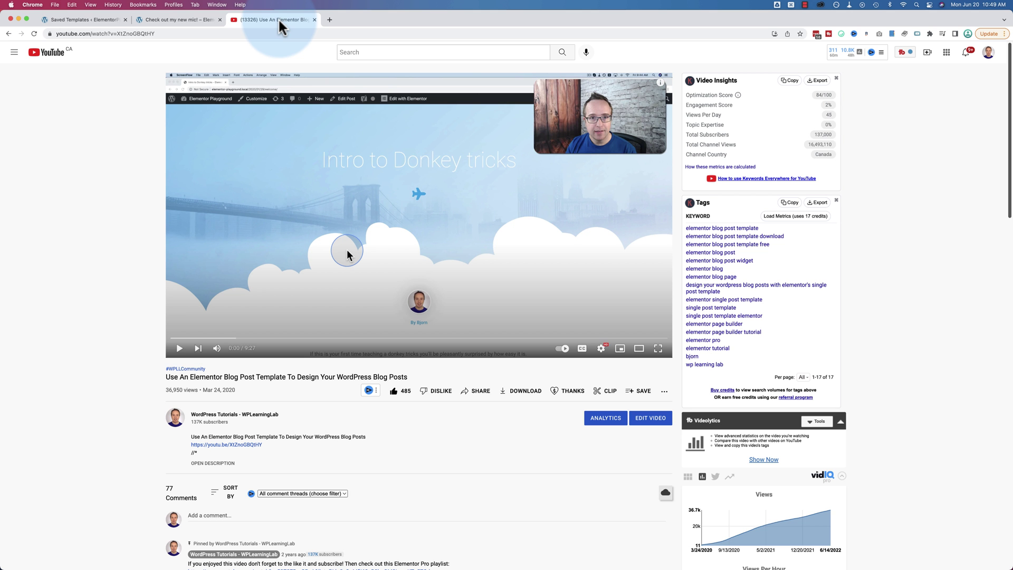
drag(166, 377, 413, 376)
drag(362, 276, 383, 257)
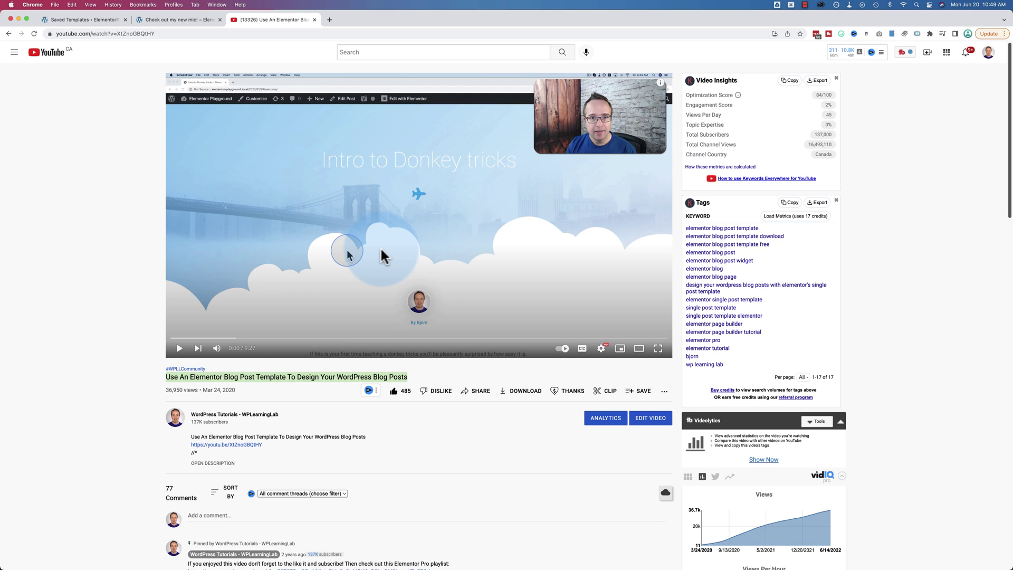
Step: Return to the new template dialog in WordPress and dismiss it without creating the template
click(83, 19)
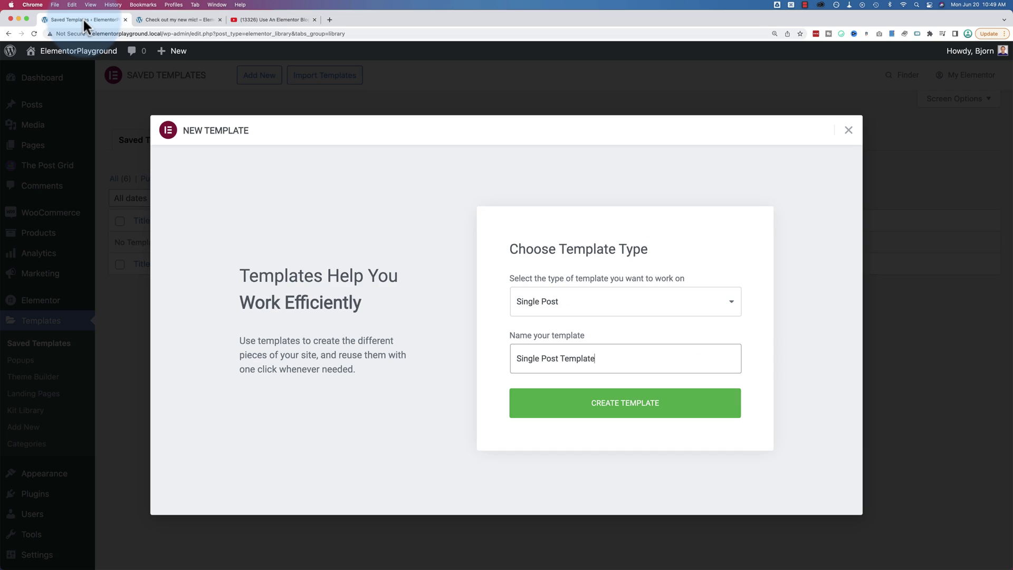
click(261, 99)
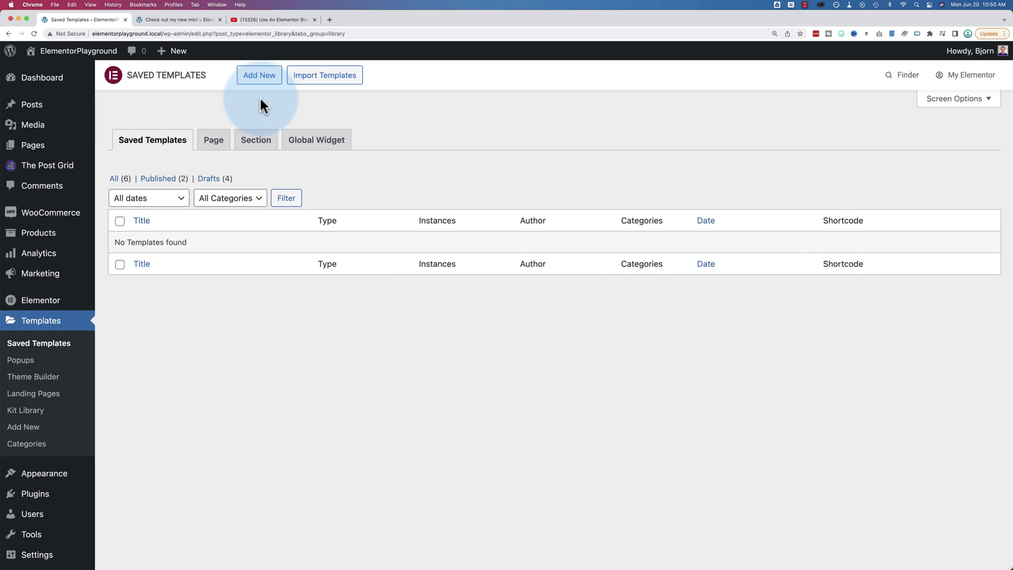
mouse_move(30, 112)
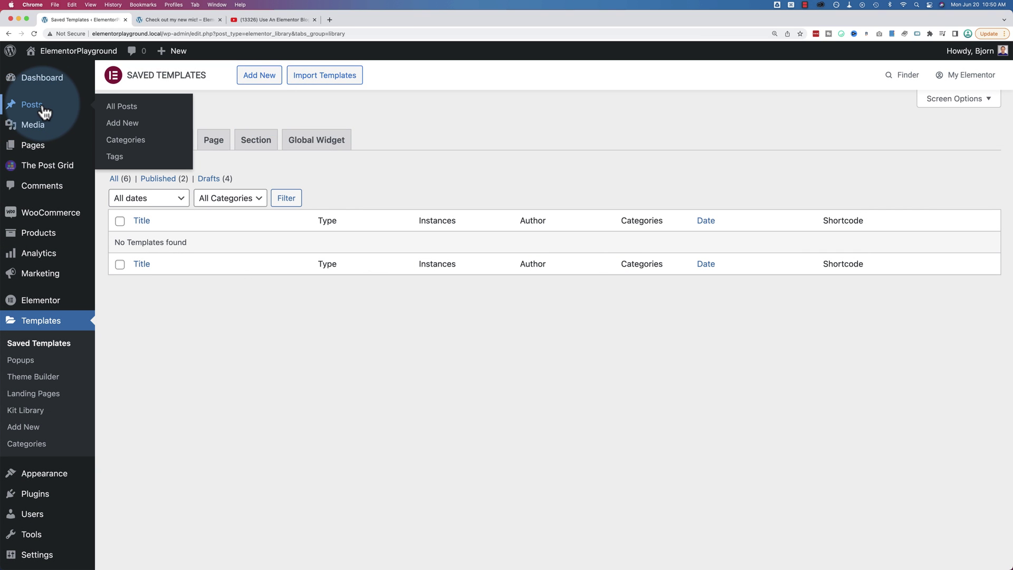